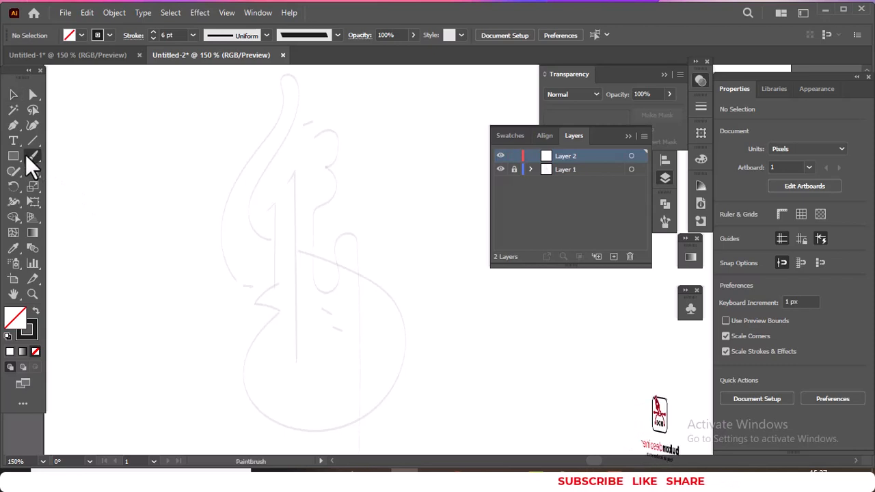
Try to paint the sketch's tall vertical stem with the Paintbrush and custom art brush at 3 pt stroke weight.
click(32, 156)
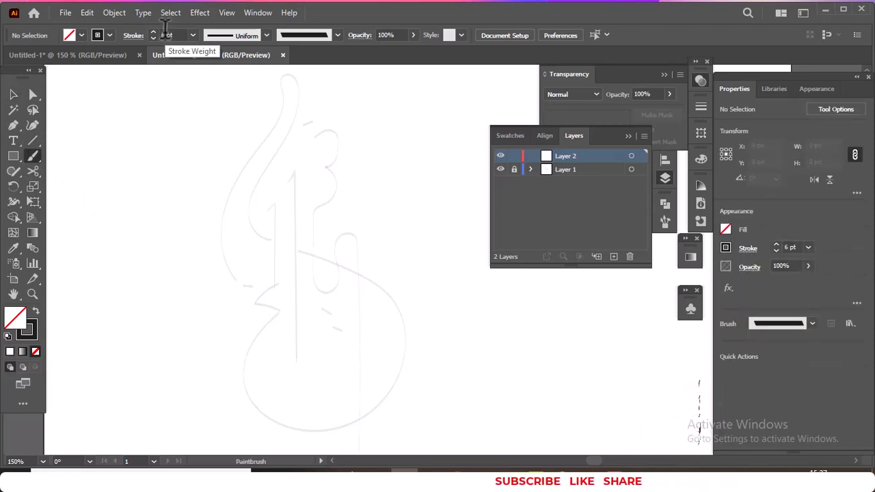
scroll(167, 30, down, 3)
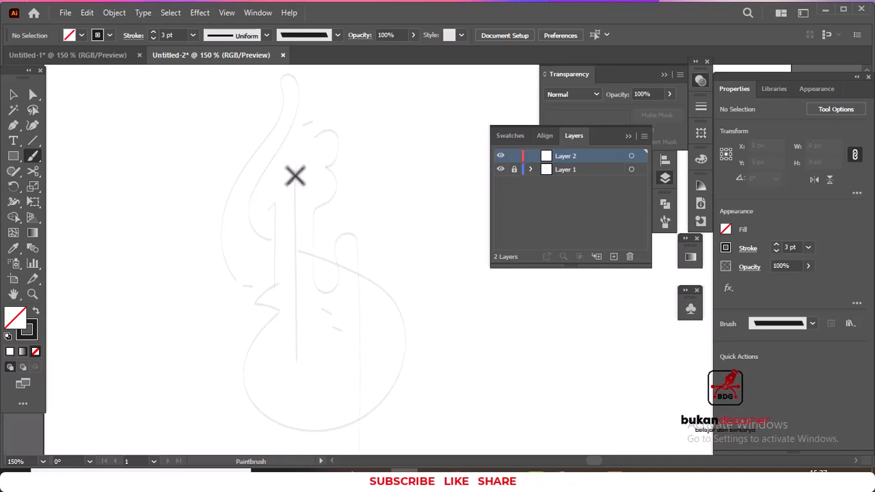
drag(295, 175, 294, 375)
right_click(171, 143)
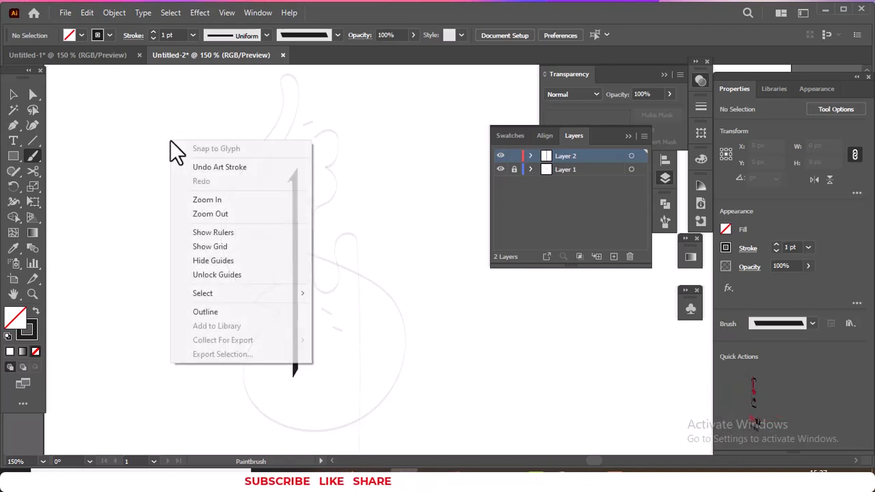
click(216, 167)
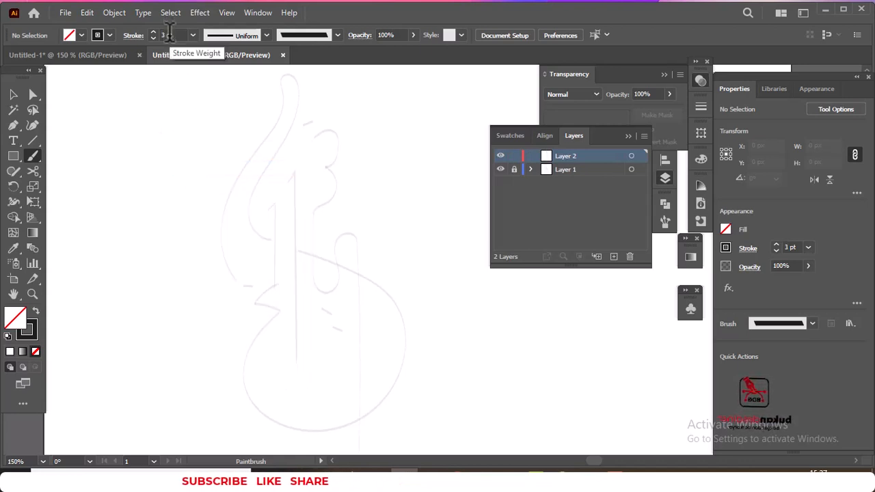
Paint a small test mark beside the sketch and the tall vertical stem with the custom brush at 6 pt.
drag(109, 106, 125, 100)
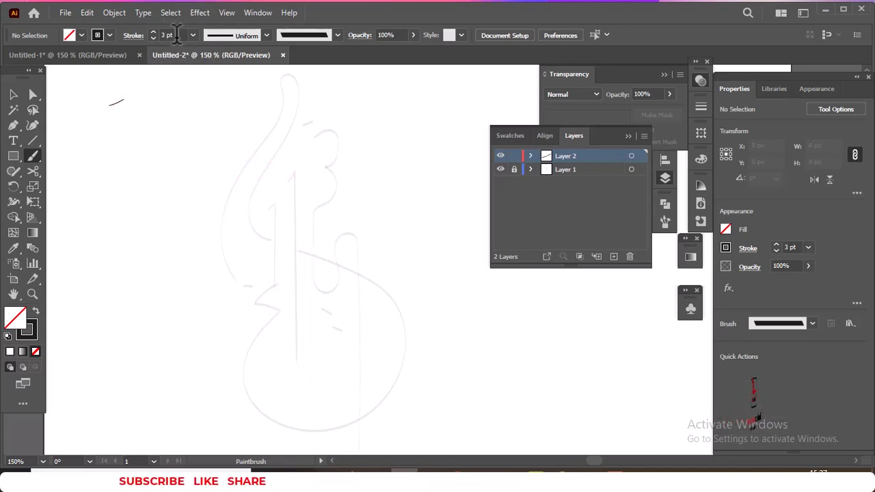
mouse_move(292, 179)
mouse_down()
mouse_move(295, 171)
mouse_move(299, 362)
mouse_up()
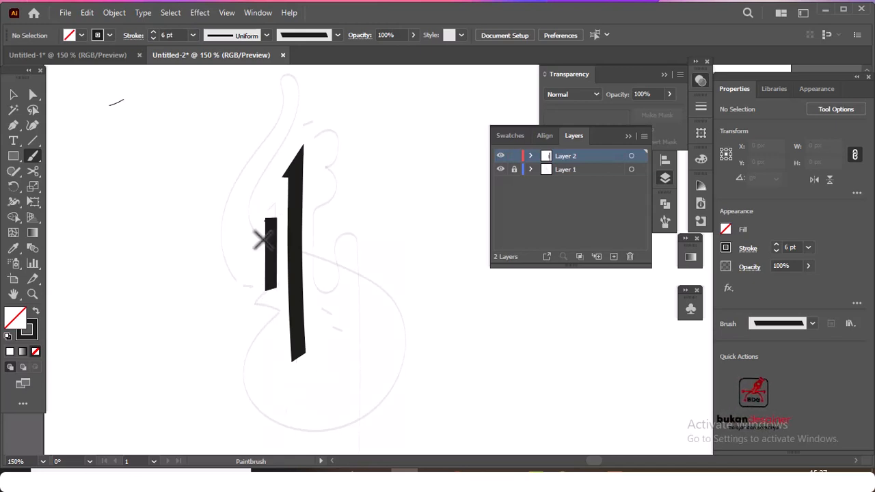
Undo the short vertical stroke beside the tall stem and try to paint it again from its pointed tip.
right_click(262, 239)
click(295, 266)
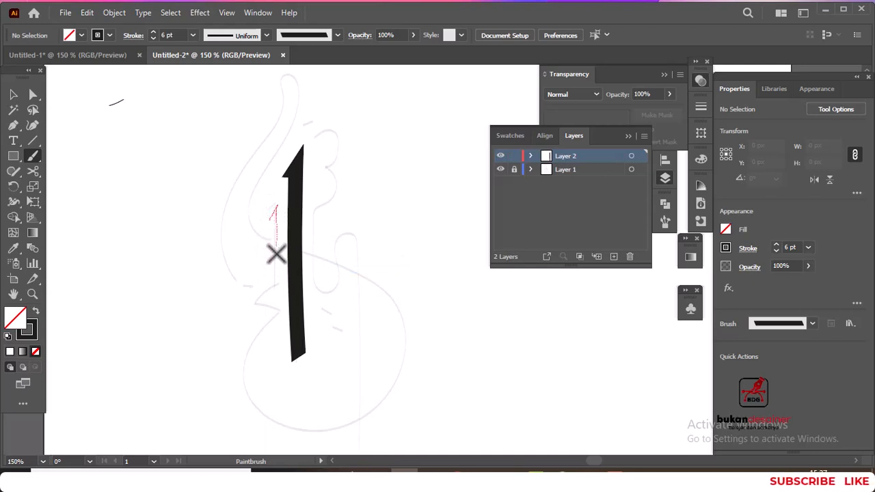
drag(276, 255, 274, 290)
right_click(289, 263)
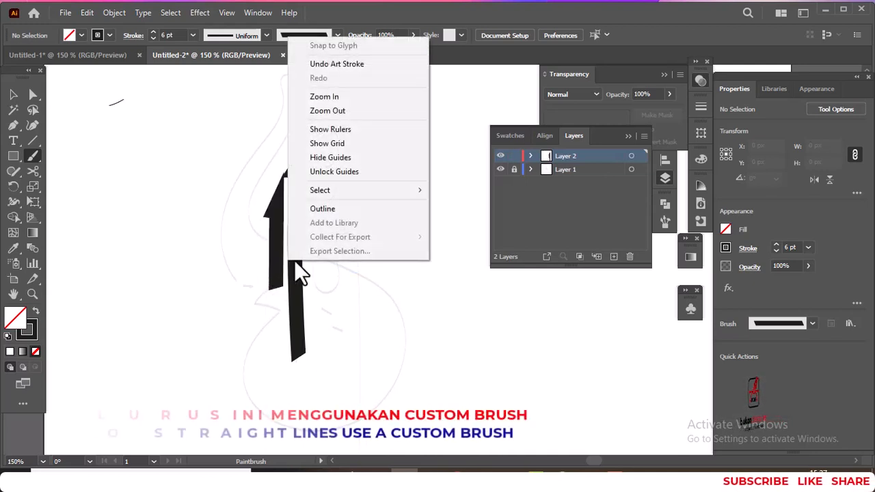
click(343, 64)
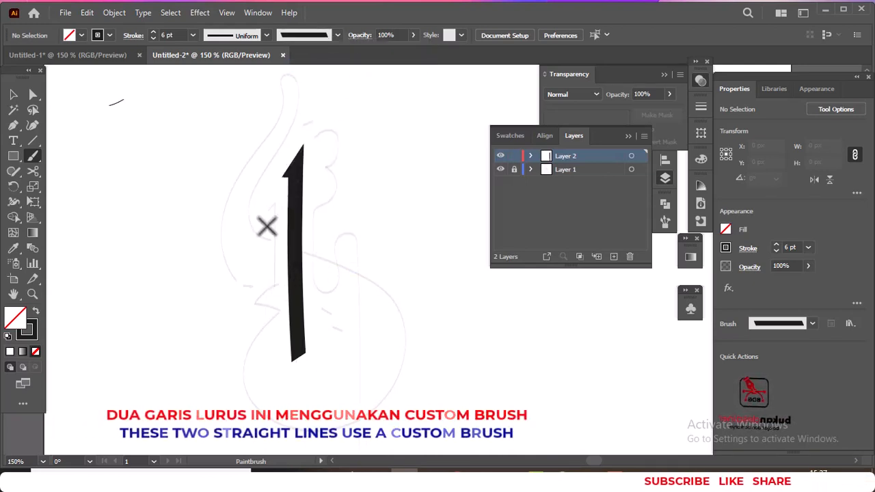
Paint the short pointed vertical stroke left of the tall stem and undo the curved tail added at its foot.
mouse_move(272, 216)
mouse_down()
mouse_move(273, 292)
mouse_move(260, 293)
mouse_move(248, 309)
mouse_up()
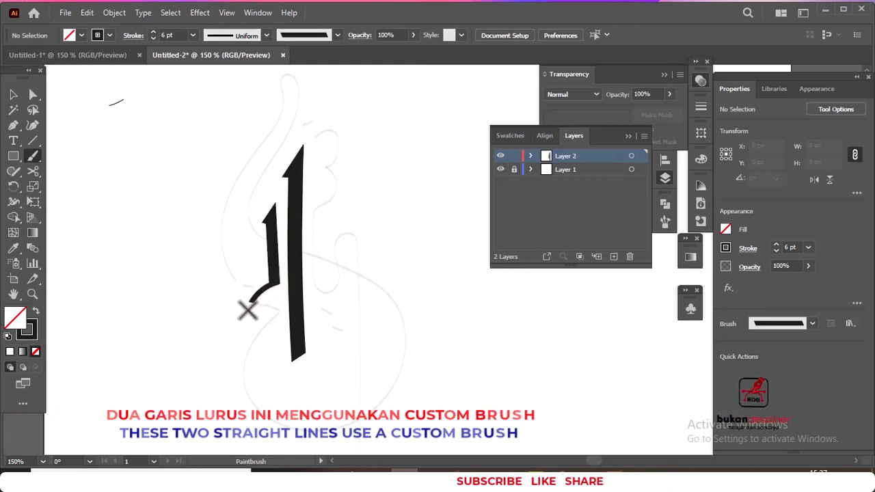
right_click(189, 244)
click(198, 269)
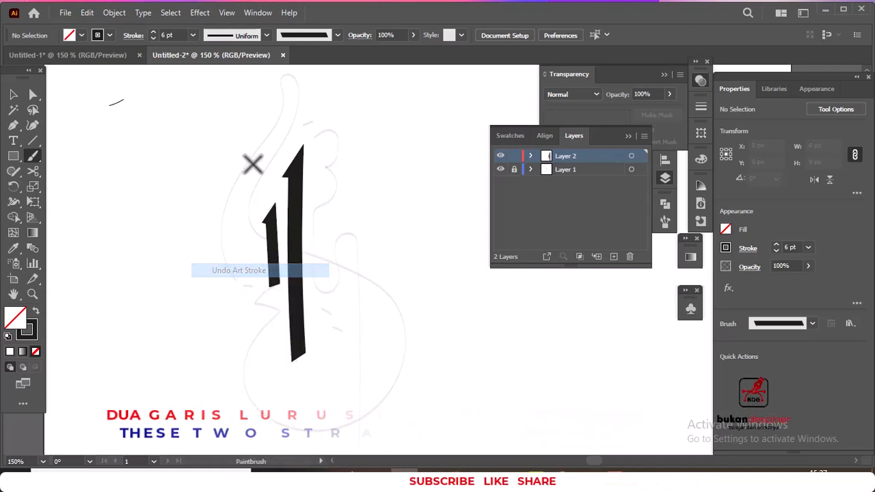
Switch to the 5 pt. Flat brush at 2 pt stroke weight and paint the zigzag hook below the short vertical stroke.
click(295, 36)
click(306, 65)
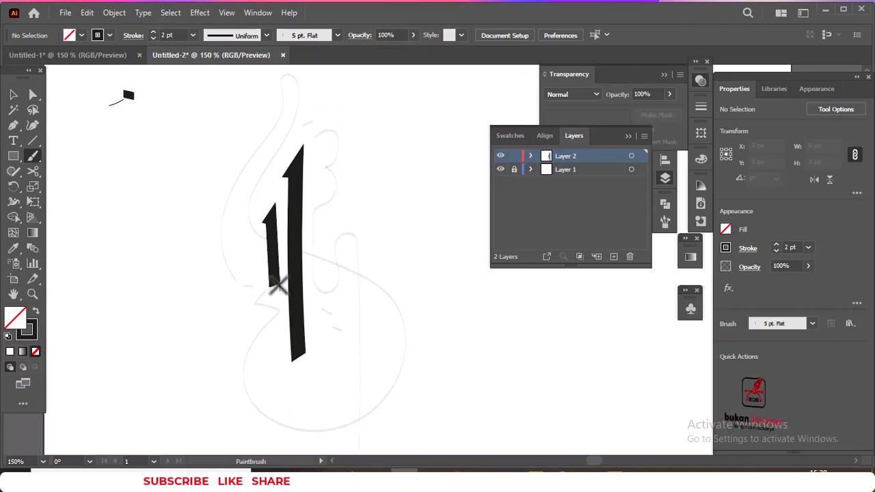
drag(277, 286, 252, 313)
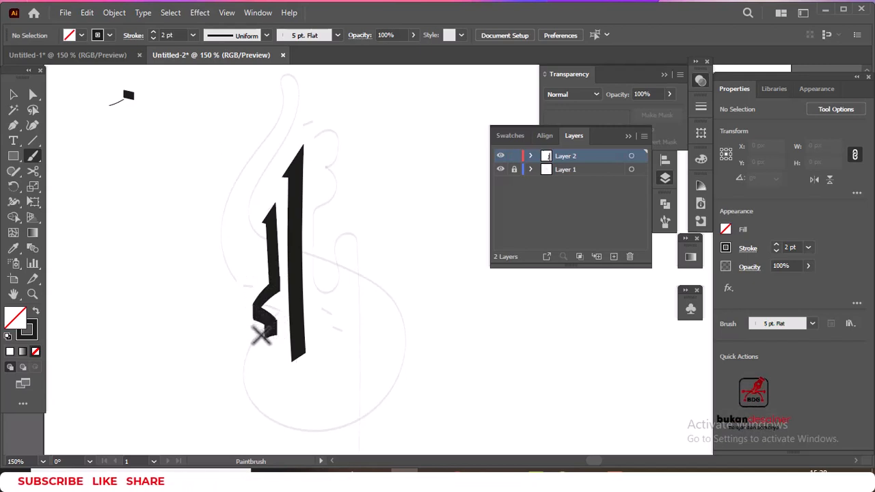
Try to paint the large round bowl from the zigzag hook around to the middle of the tall stem.
mouse_move(261, 334)
mouse_down()
mouse_move(247, 354)
mouse_move(246, 394)
mouse_move(290, 432)
mouse_move(343, 439)
mouse_move(384, 411)
mouse_move(409, 344)
mouse_move(400, 308)
mouse_move(363, 269)
mouse_move(308, 244)
mouse_up()
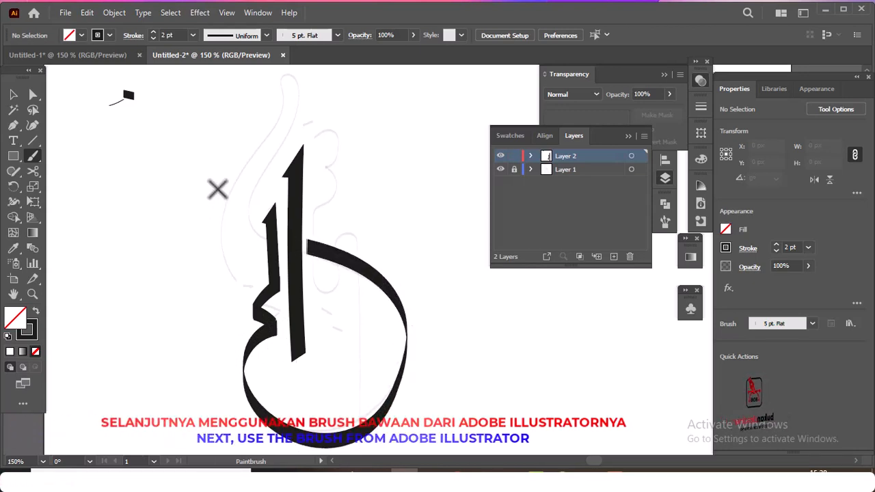
right_click(221, 210)
click(254, 240)
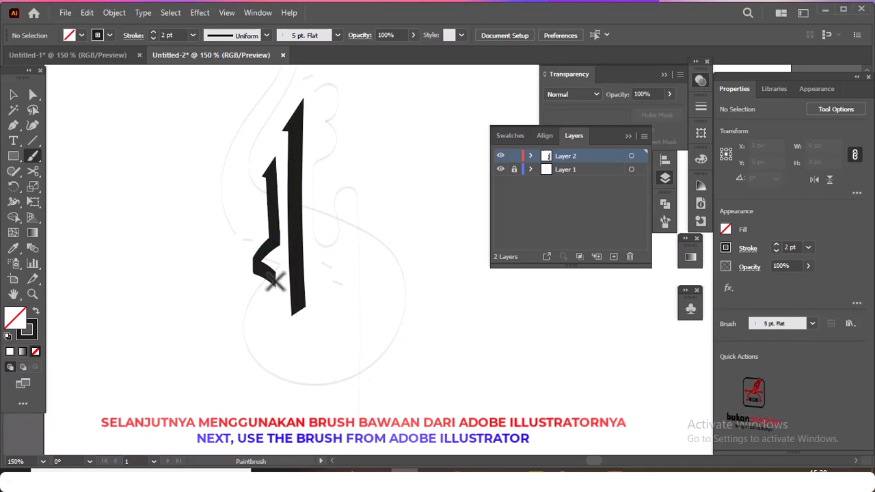
Paint the large round bowl in one stroke from the end of the zigzag hook, slightly outside the sketch, back to the tall stem.
mouse_move(273, 280)
mouse_down()
mouse_move(237, 315)
mouse_move(243, 374)
mouse_move(298, 407)
mouse_move(353, 407)
mouse_move(389, 384)
mouse_move(410, 356)
mouse_move(418, 301)
mouse_move(402, 262)
mouse_up()
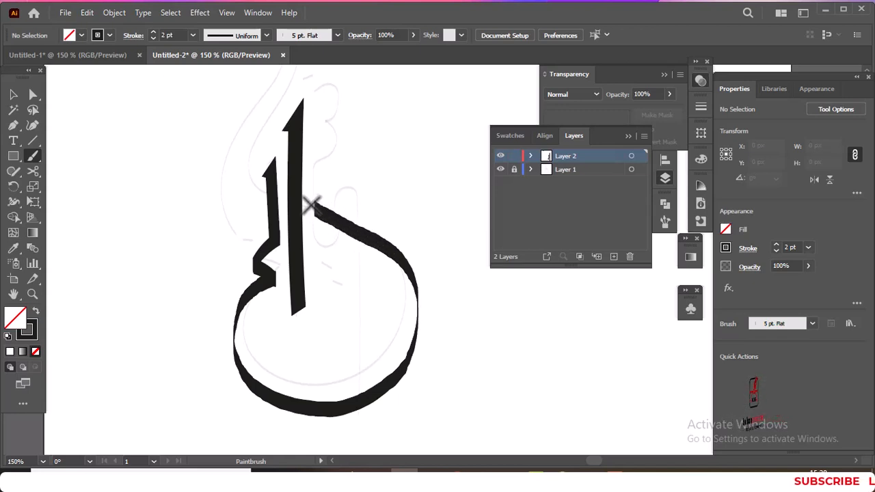
drag(309, 200, 309, 200)
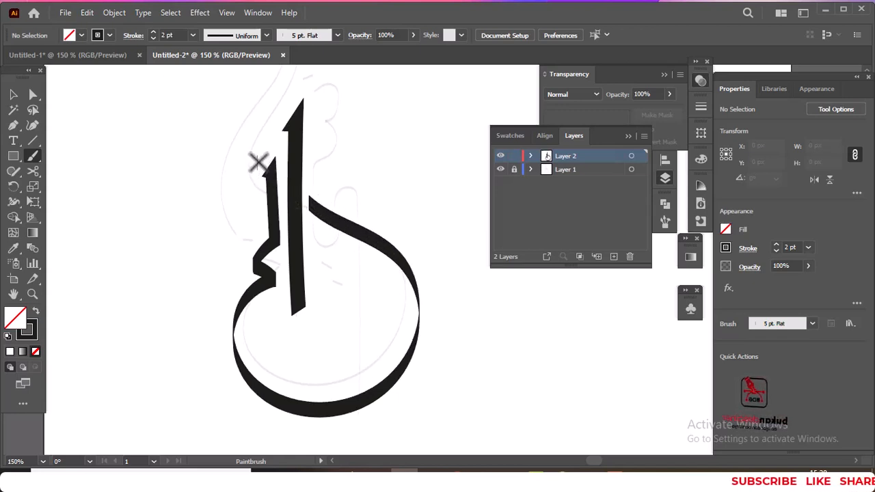
Paint the tall looping stroke along the sketch's upper left and the toothed letter strokes right of the stem's tip.
scroll(258, 162, up, 2)
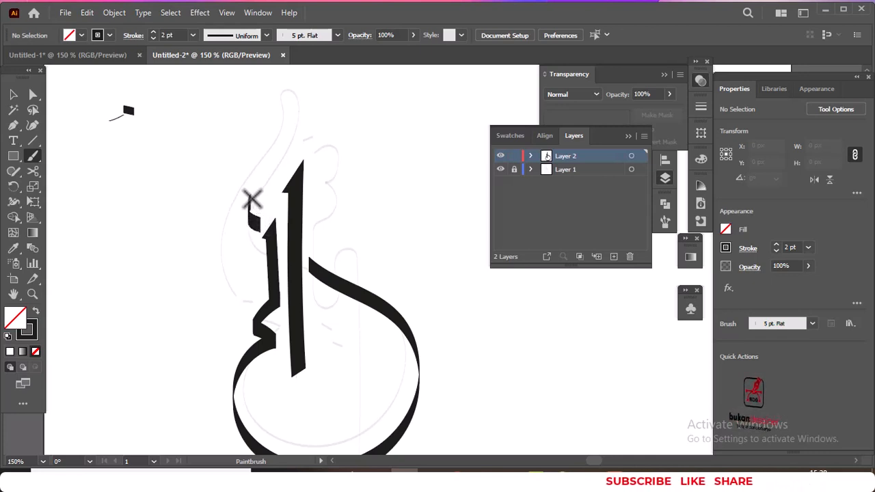
mouse_move(252, 198)
mouse_down()
mouse_move(293, 141)
mouse_move(312, 88)
mouse_move(299, 74)
mouse_move(221, 207)
mouse_move(211, 265)
mouse_move(235, 297)
mouse_up()
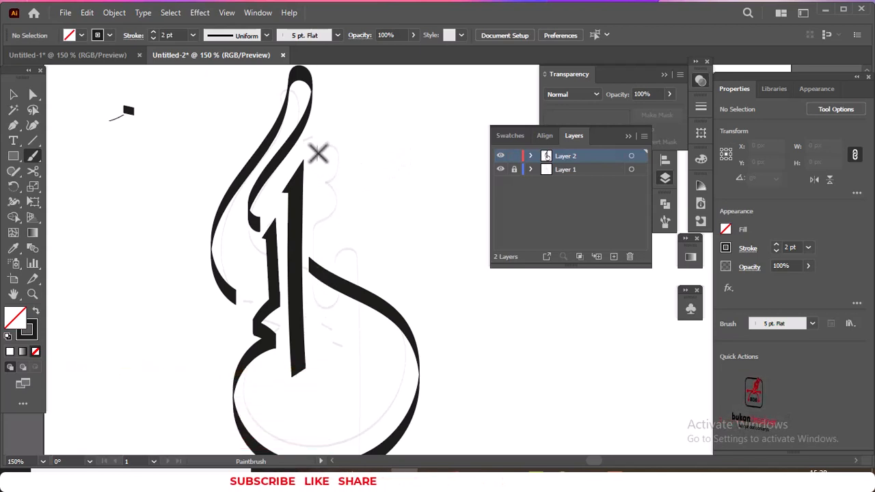
drag(318, 153, 334, 153)
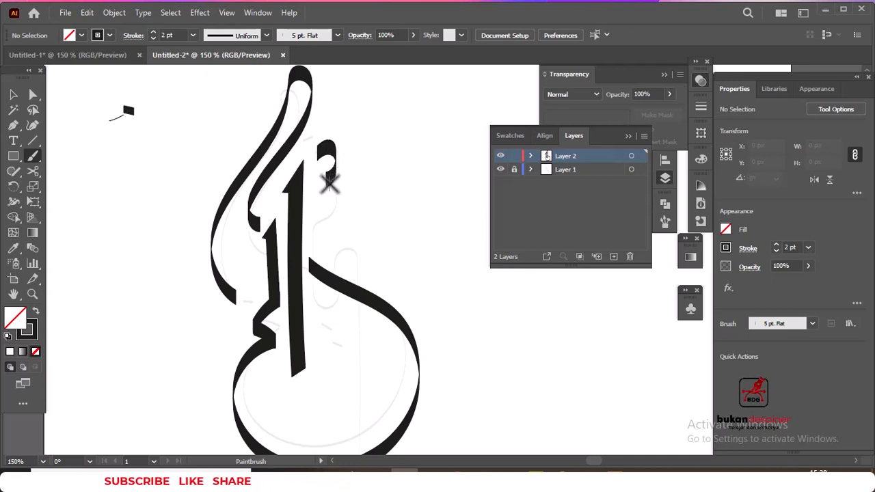
drag(329, 182, 336, 205)
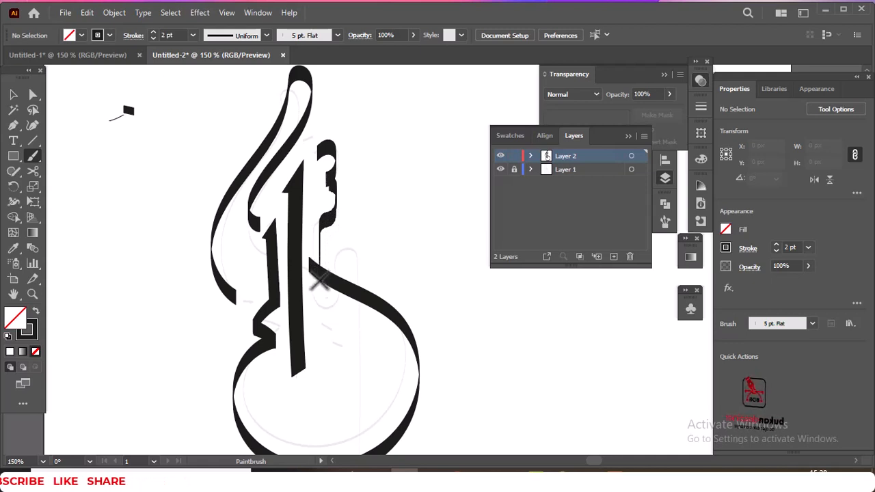
Try to paint the curve descending from the toothed letter through a low loop and arch into a long thin tail.
drag(319, 280, 319, 329)
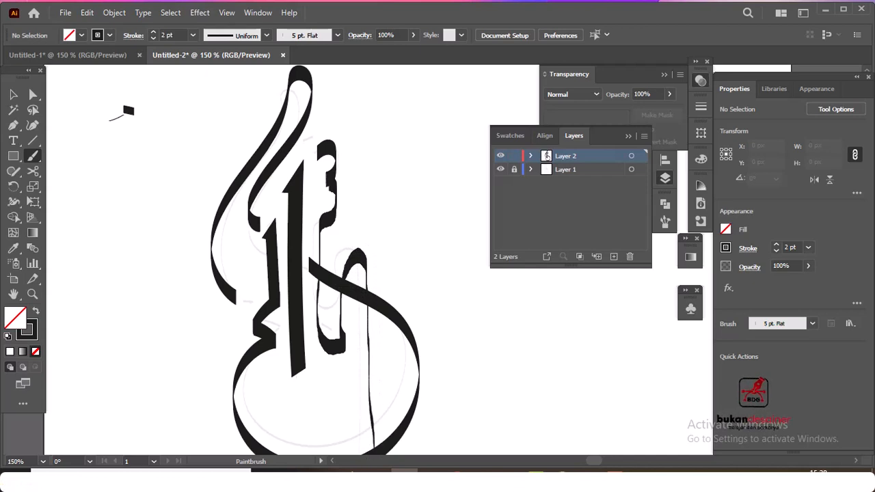
scroll(383, 262, down, 3)
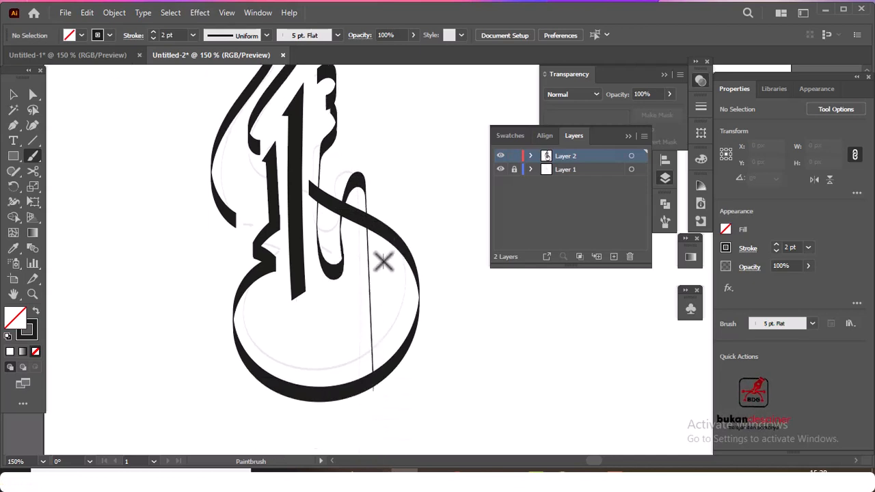
right_click(378, 202)
click(437, 228)
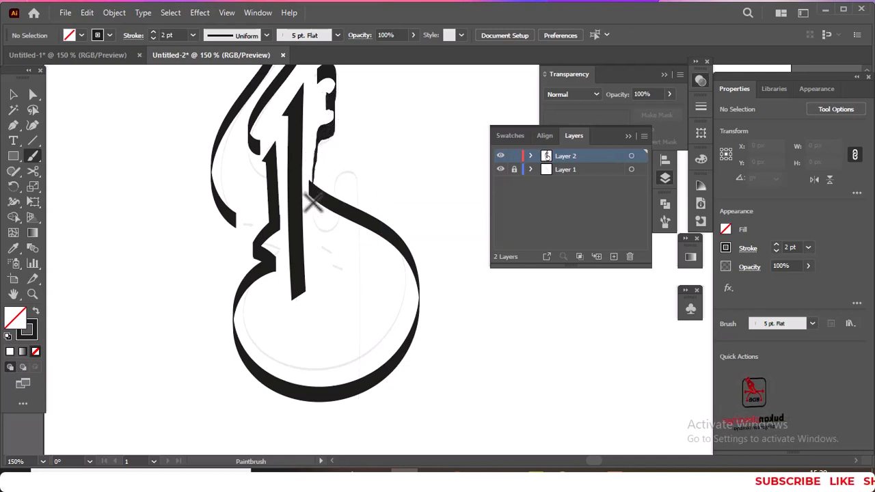
Paint the looped curve with its arch and long tail through the bowl, and add four square dots over the sketched dot marks.
mouse_move(325, 186)
mouse_down()
mouse_move(354, 178)
mouse_move(361, 202)
mouse_move(357, 455)
mouse_up()
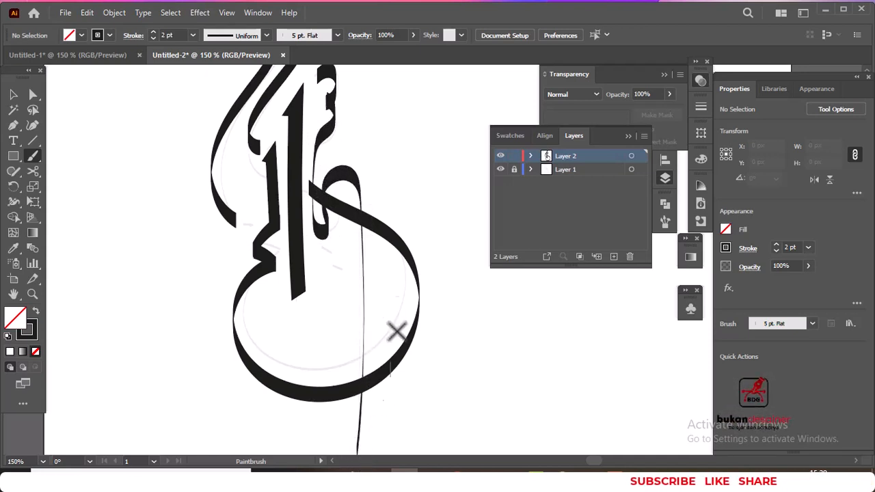
scroll(394, 163, up, 5)
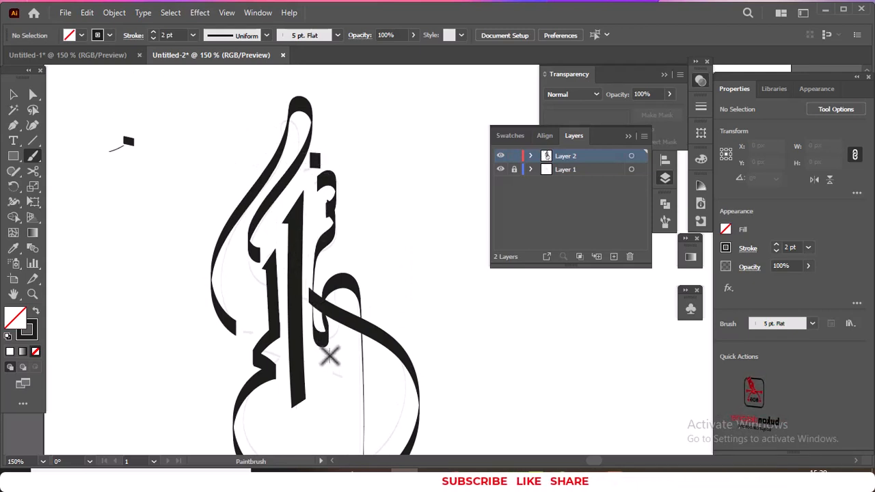
drag(328, 352, 335, 360)
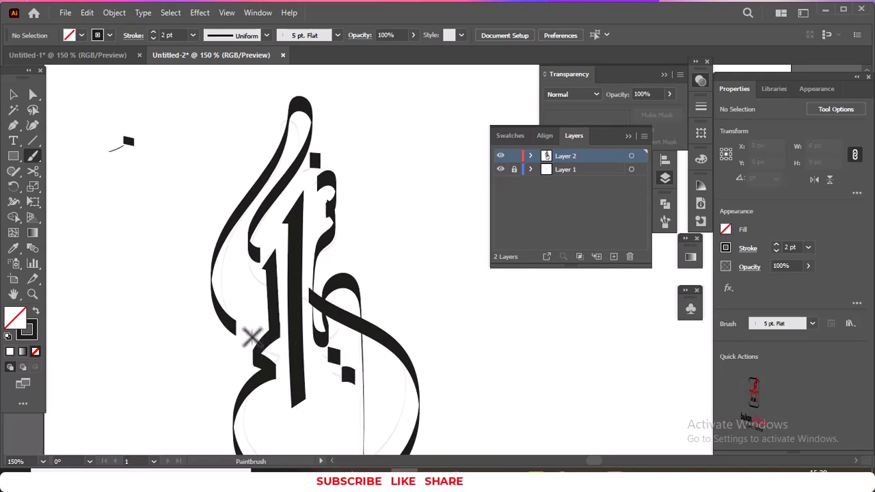
drag(240, 332, 252, 335)
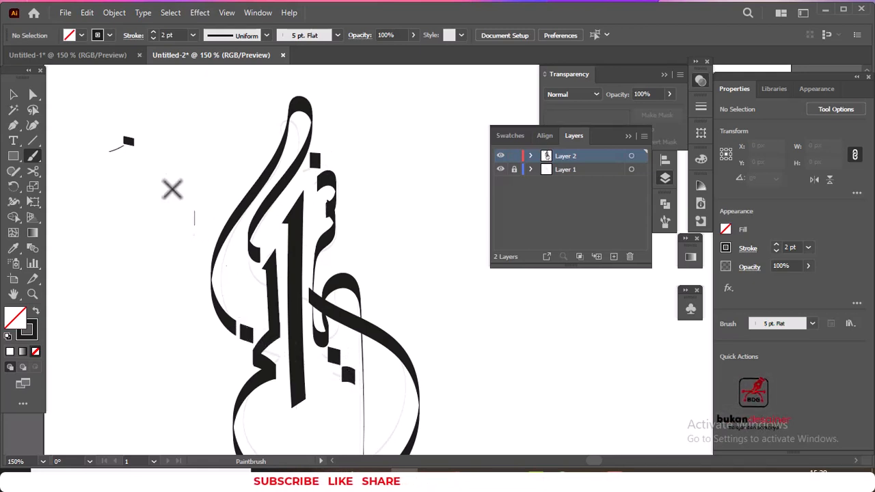
Select and delete the small test marks beside the lettering.
click(13, 93)
drag(88, 121, 142, 191)
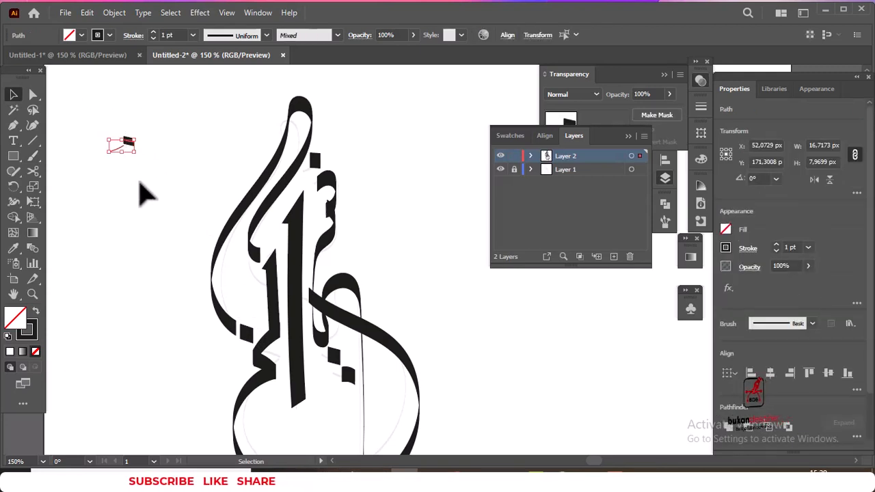
scroll(140, 185, down, 1)
key(Delete)
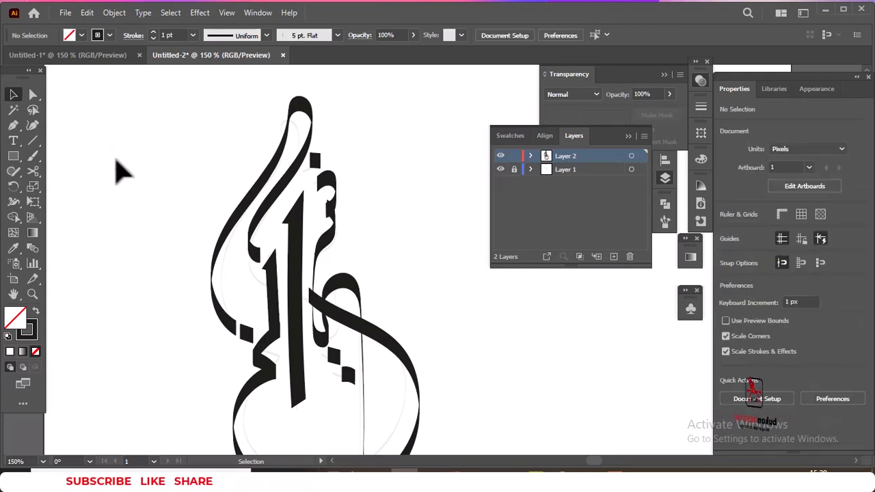
Select all the painted lettering strokes and move them together slightly to the right, off the sketch.
drag(155, 145, 342, 419)
drag(311, 291, 320, 277)
click(342, 274)
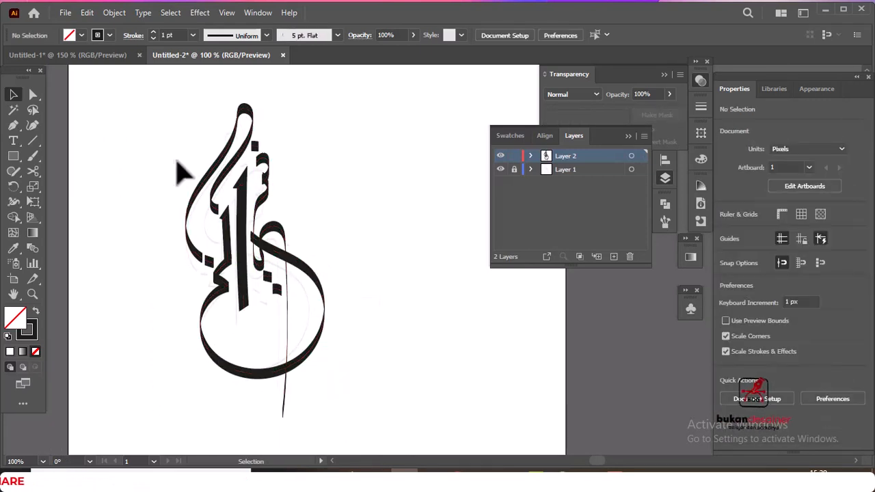
scroll(181, 171, down, 1)
click(331, 296)
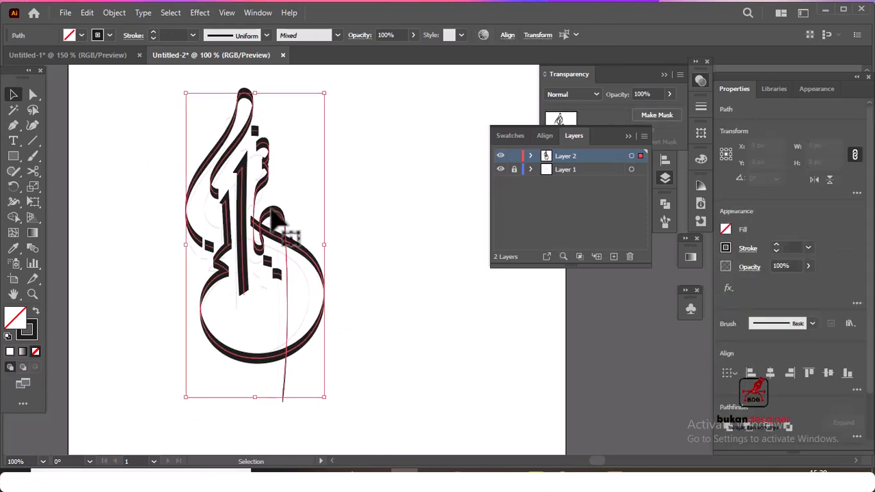
drag(279, 206, 297, 204)
click(180, 196)
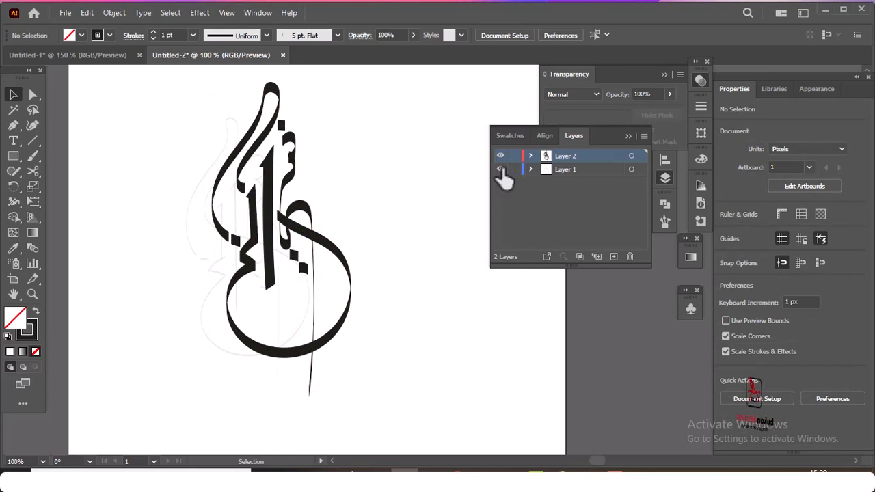
Add the text AL-GHANIY on the empty artboard area beside the lower part of the lettering.
click(19, 136)
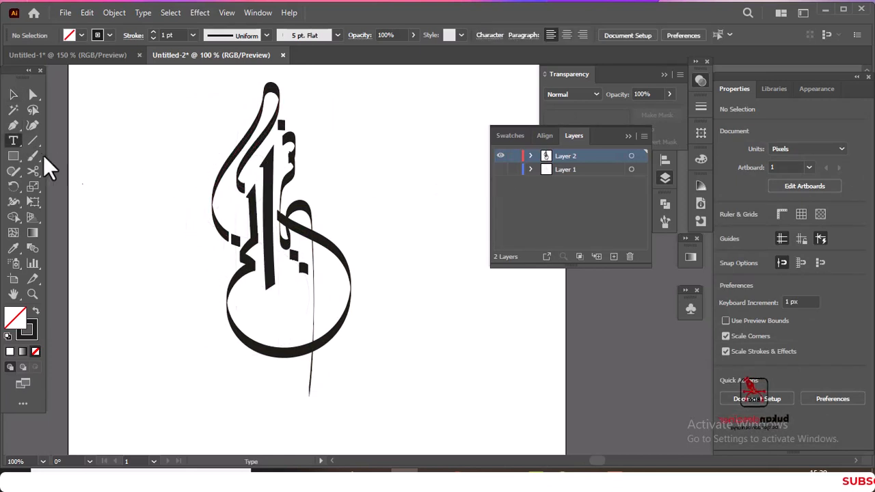
click(132, 344)
scroll(133, 345, down, 2)
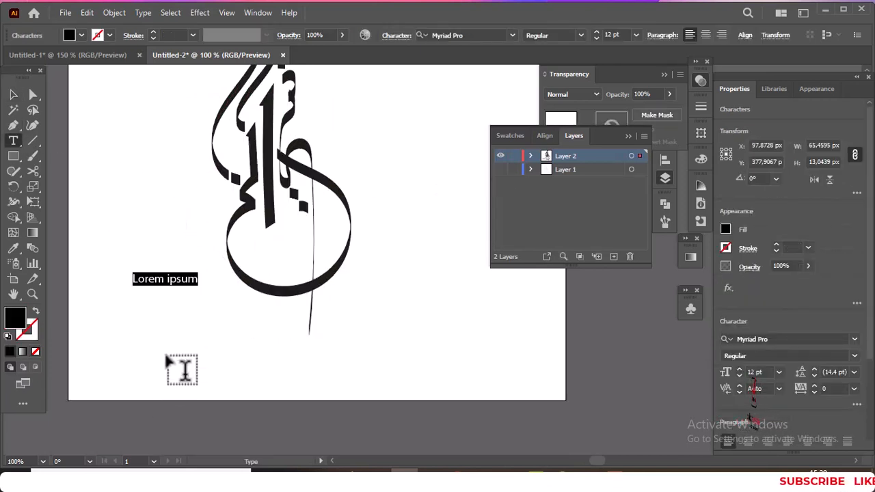
text(AL)
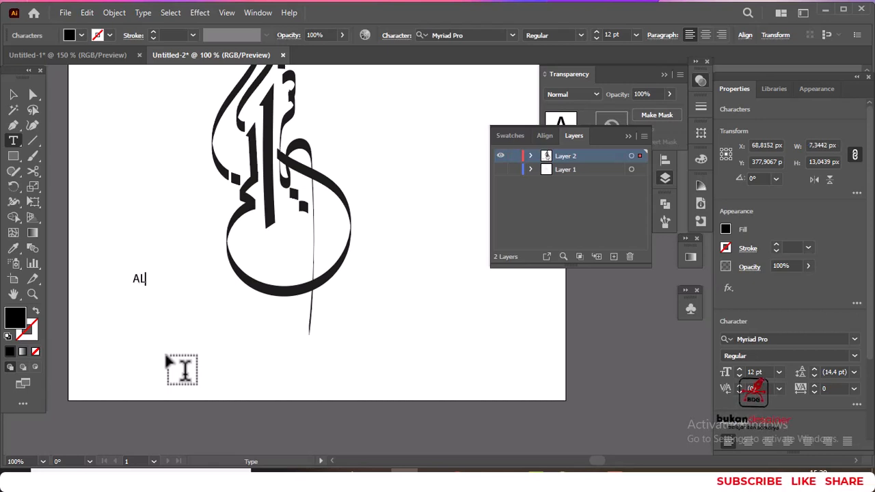
text(-GHAN)
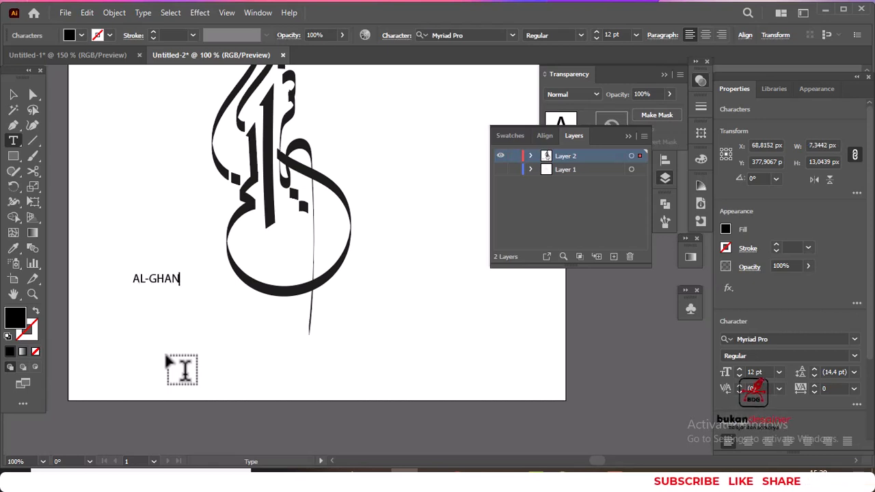
text(IY)
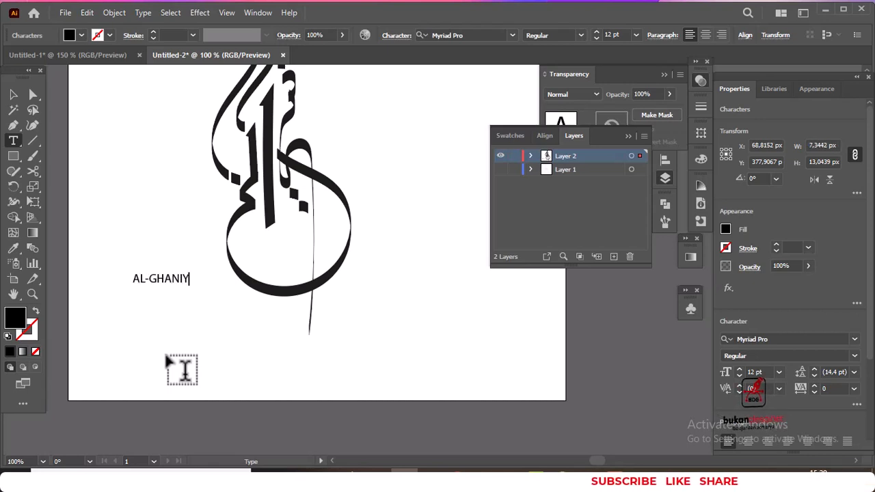
Enlarge the AL-GHANIY text to about 45 pt beneath the lettering and set its font to Nexa XBold.
click(13, 94)
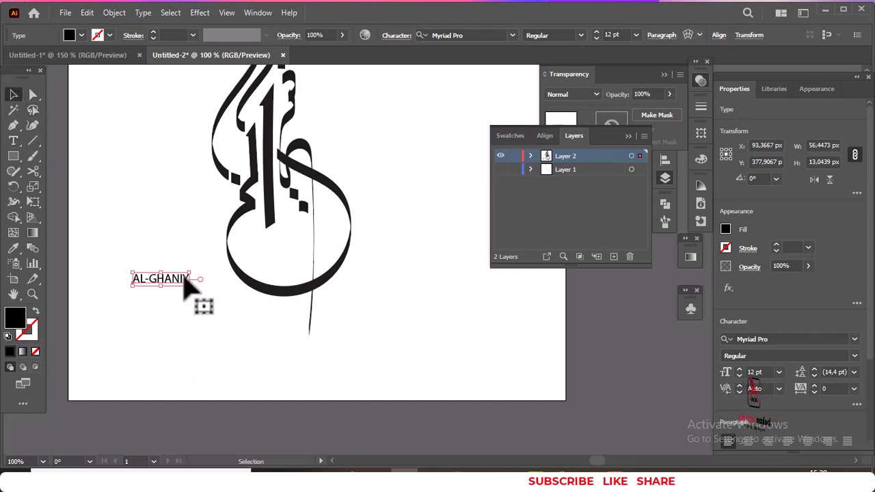
drag(190, 279, 375, 357)
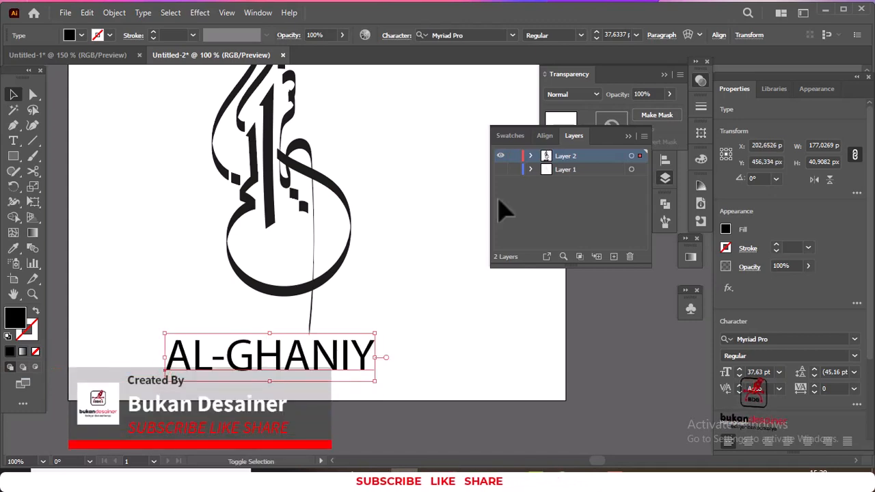
click(514, 35)
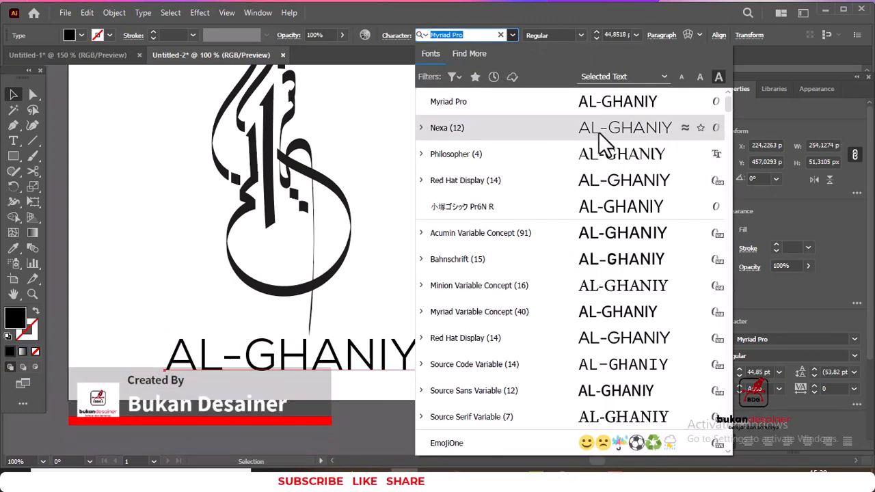
click(602, 130)
click(581, 38)
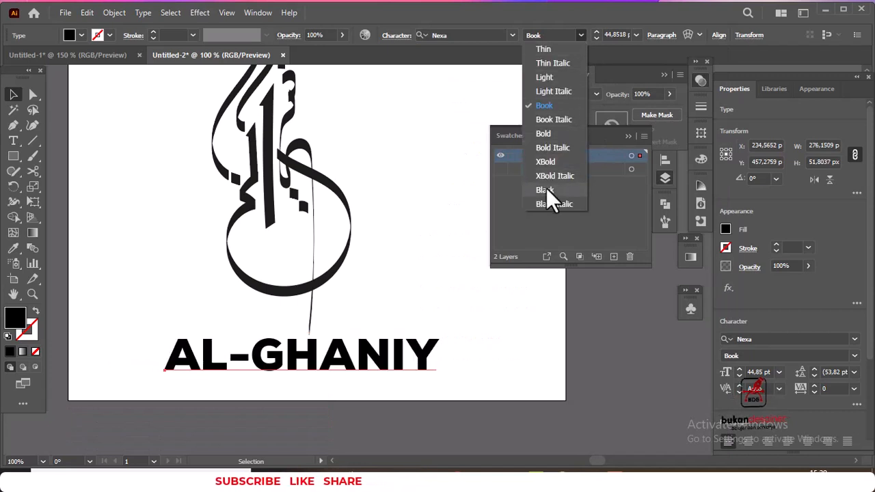
click(552, 160)
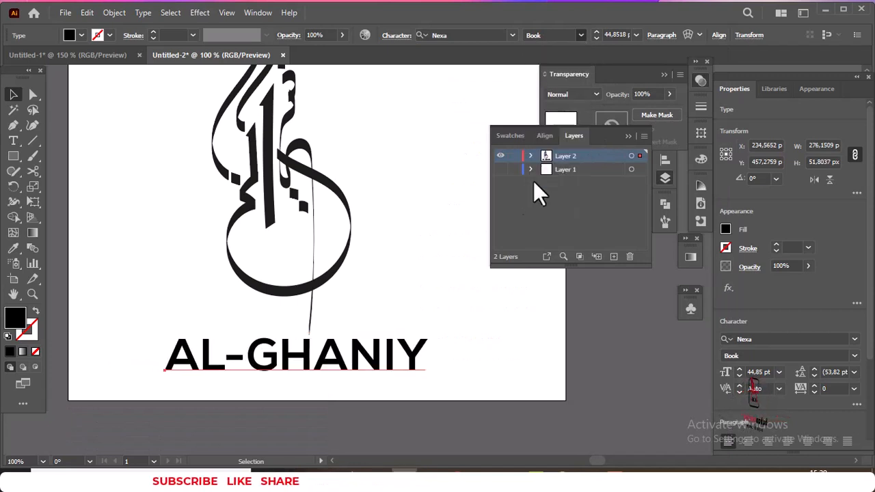
Shift the AL-GHANIY text slightly left, duplicate it directly below, and replace the copy's wording with CONSULTING.
mouse_move(426, 363)
mouse_down()
mouse_move(411, 352)
mouse_move(414, 367)
mouse_up()
scroll(403, 352, down, 2)
click(403, 366)
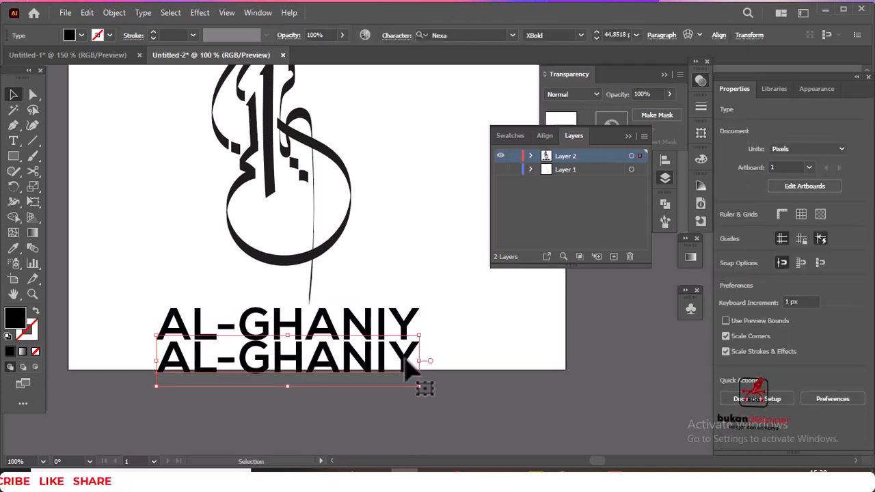
double_click(409, 367)
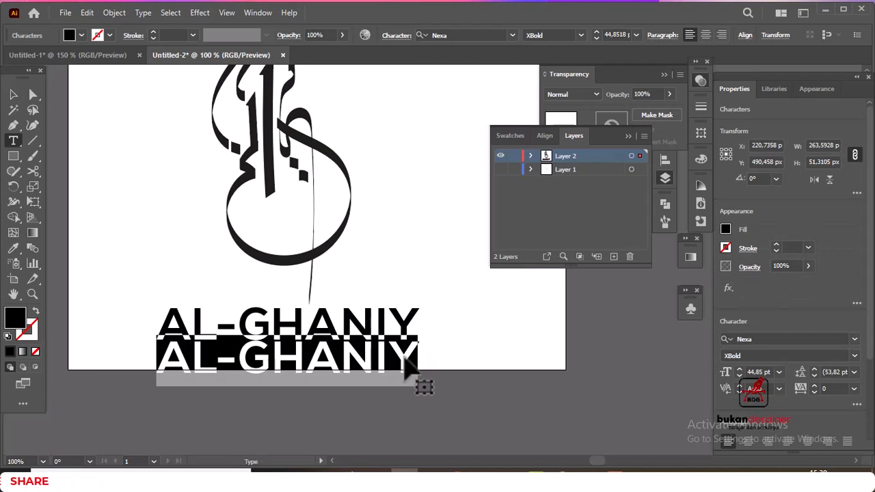
text(CONSULTING)
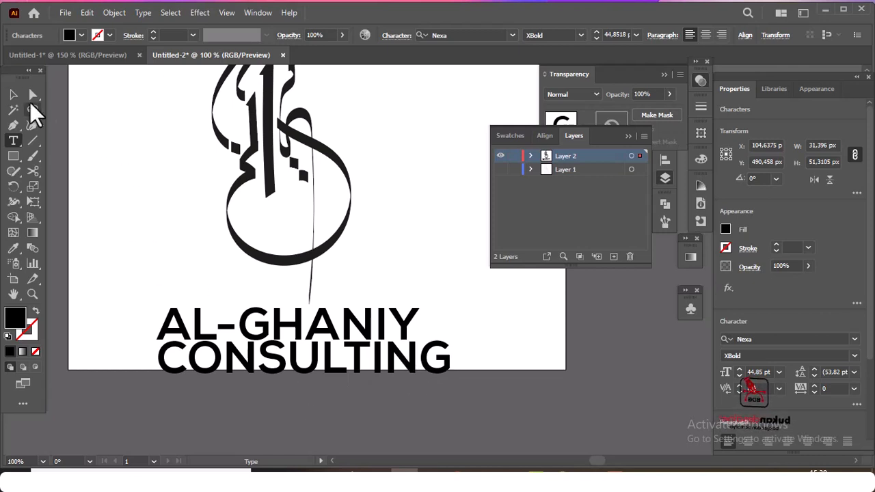
key(Escape)
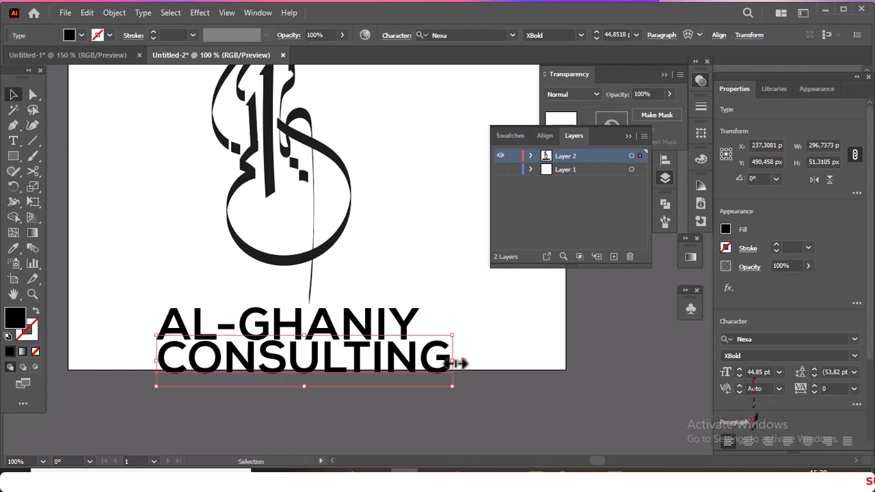
Shrink the CONSULTING text to about 26 pt, centre it under AL-GHANIY, and set its tracking to 700.
drag(457, 364, 344, 377)
click(852, 388)
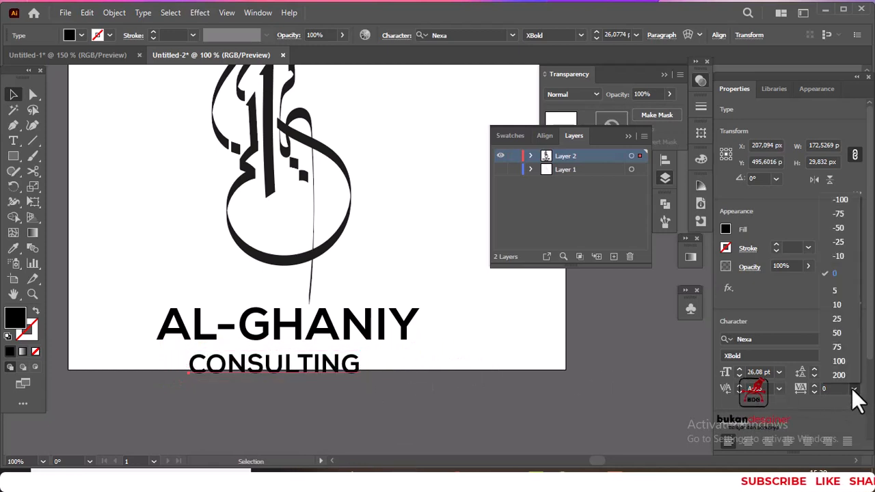
click(846, 373)
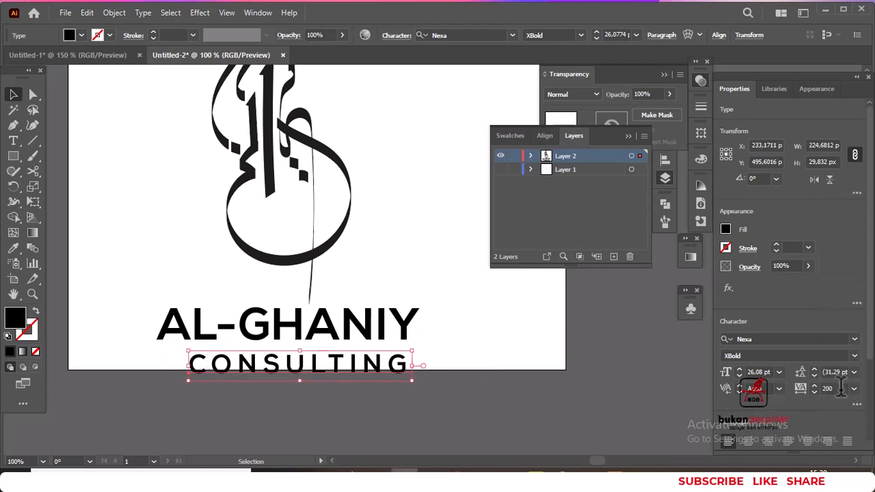
click(829, 388)
text(700)
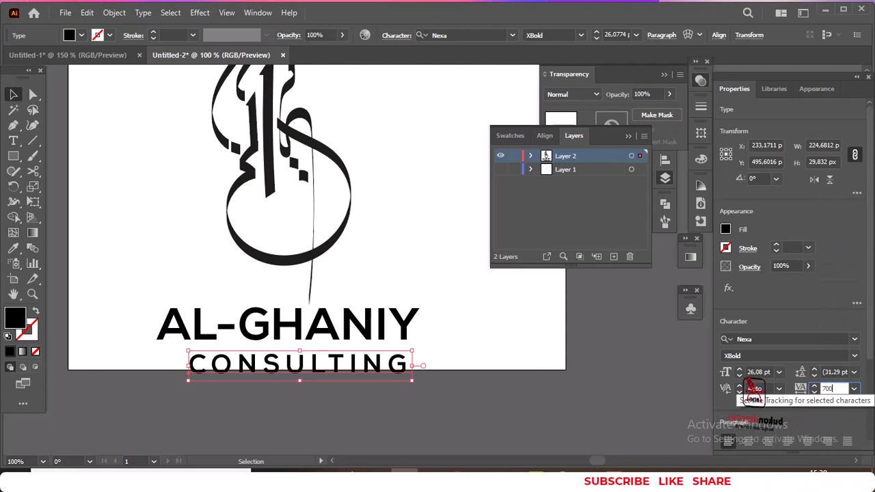
key(Return)
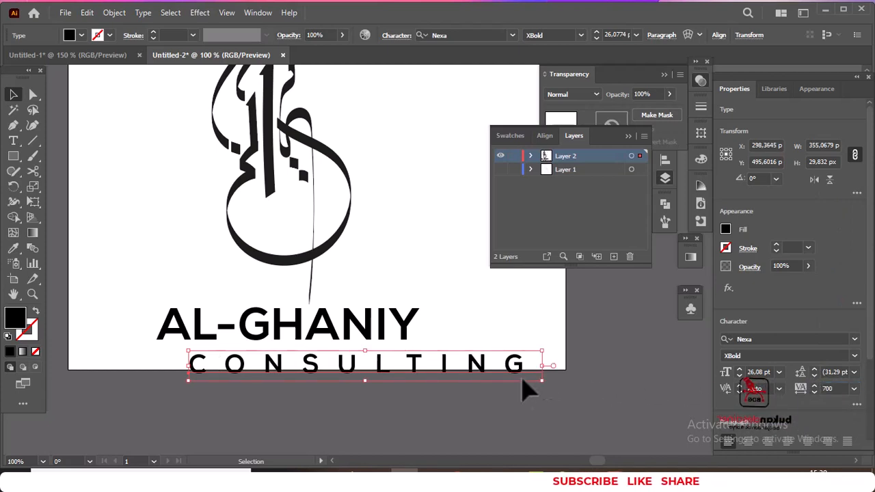
Scale CONSULTING down to about 20.6 pt so it roughly matches AL-GHANIY's width, and set its font weight to Book.
drag(552, 367, 436, 363)
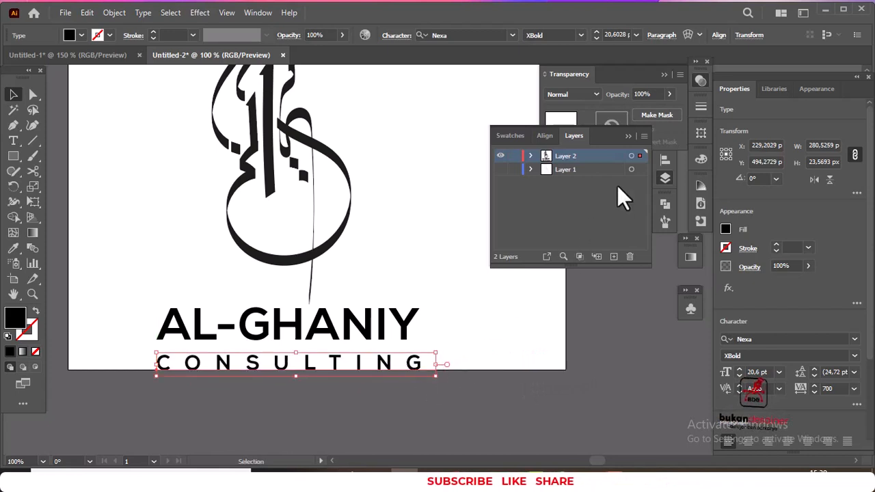
click(578, 35)
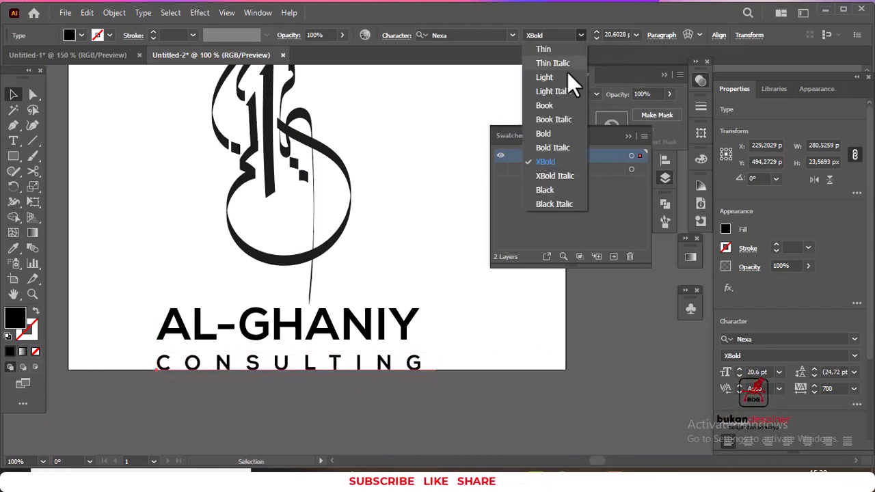
click(549, 106)
Select the lettering with both text lines and move them together up and right toward the artboard's centre.
key(ctrl+minus)
scroll(256, 233, up, 1)
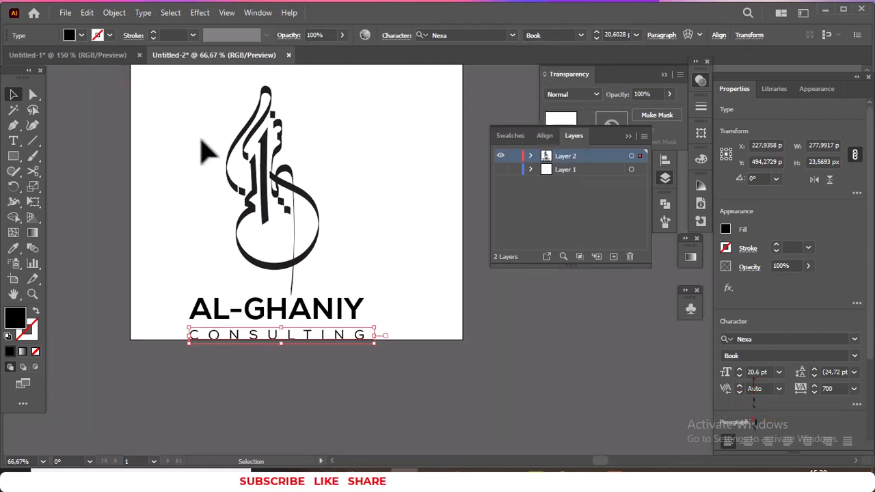
drag(213, 98, 331, 360)
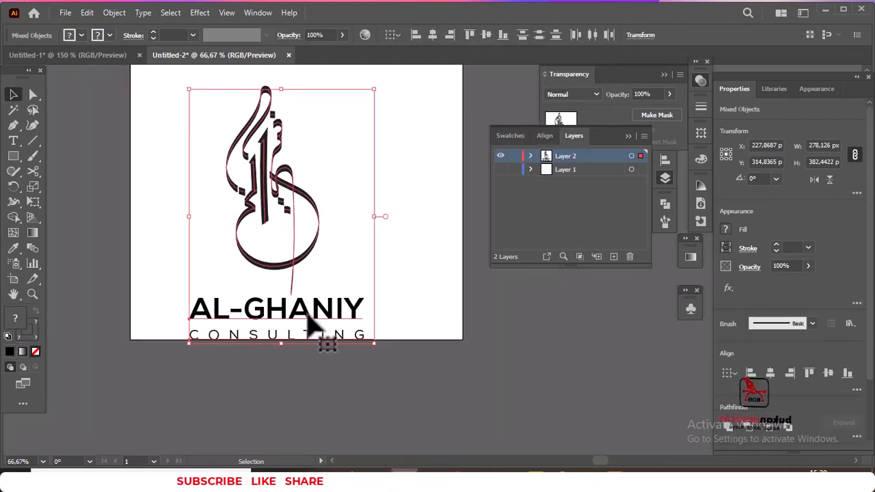
drag(311, 327, 313, 283)
scroll(327, 315, up, 3)
click(313, 373)
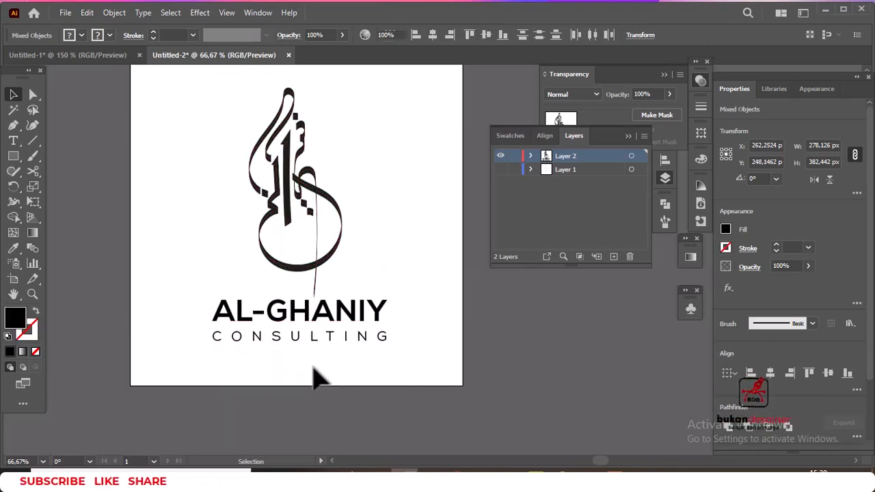
Shrink CONSULTING to about 17.85 pt, keeping it centred under AL-GHANIY, and expand it into outlines.
click(387, 350)
drag(395, 340, 385, 336)
click(114, 12)
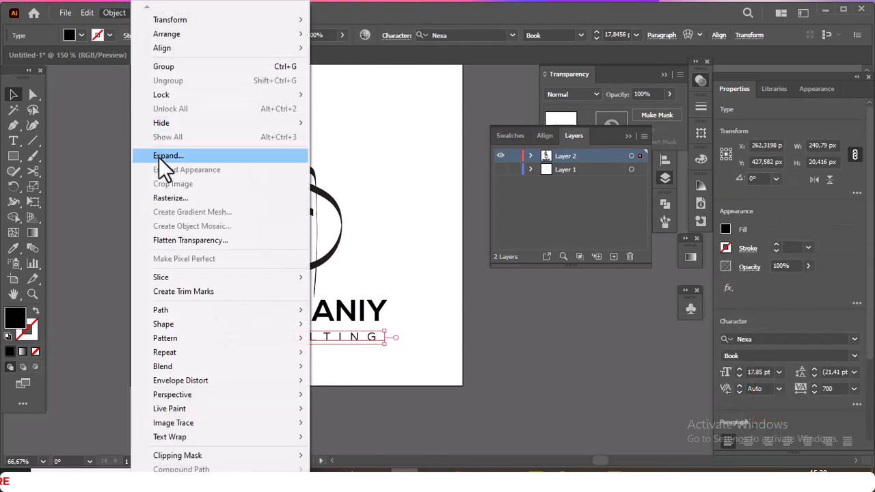
click(160, 157)
key(Return)
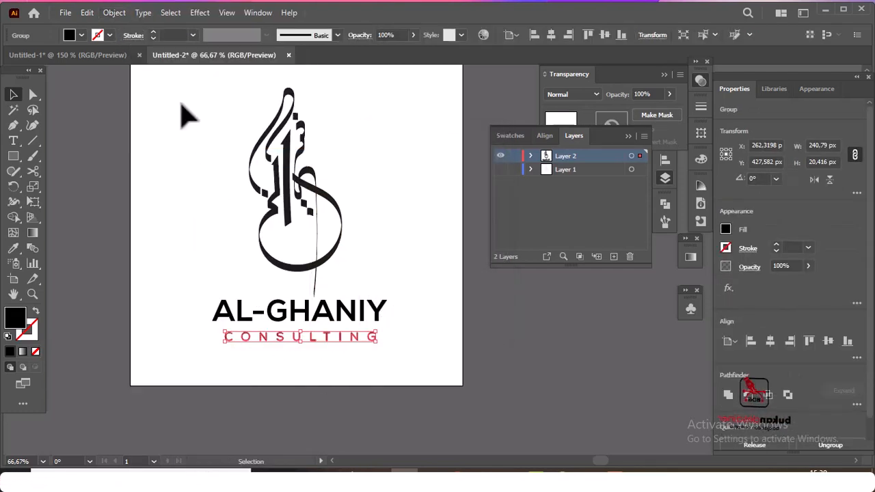
Group the calligraphy strokes and align the group horizontally by centre with AL-GHANIY and CONSULTING.
drag(357, 270, 357, 271)
right_click(379, 250)
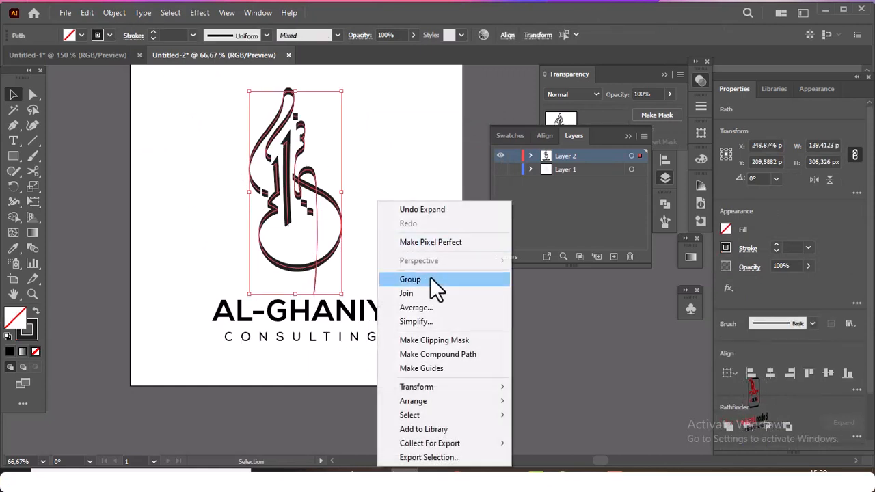
click(430, 277)
mouse_move(167, 171)
mouse_down()
mouse_move(283, 308)
mouse_move(369, 364)
mouse_up()
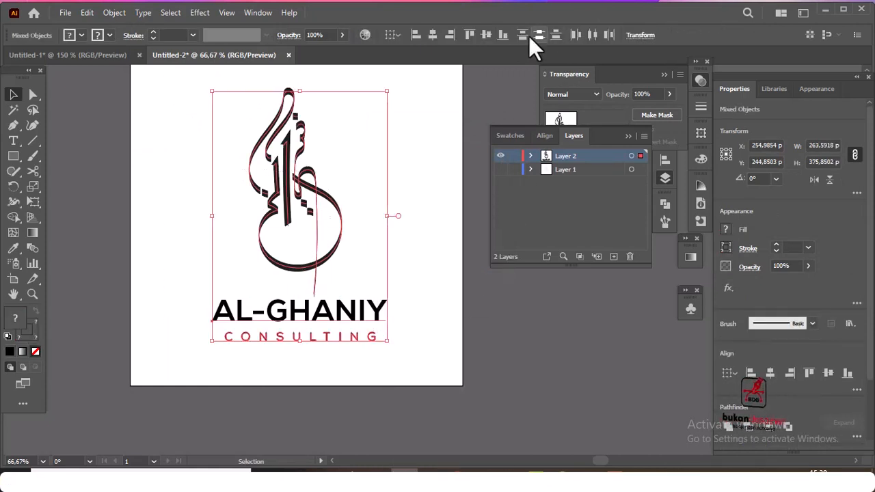
click(432, 34)
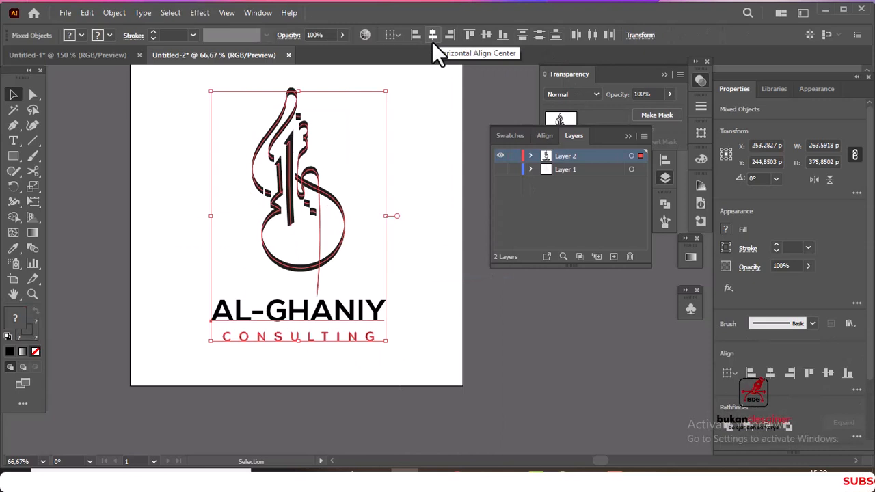
click(352, 153)
Select the lettering with both text lines and move the whole logo slightly left and up on the artboard.
key(ctrl+a)
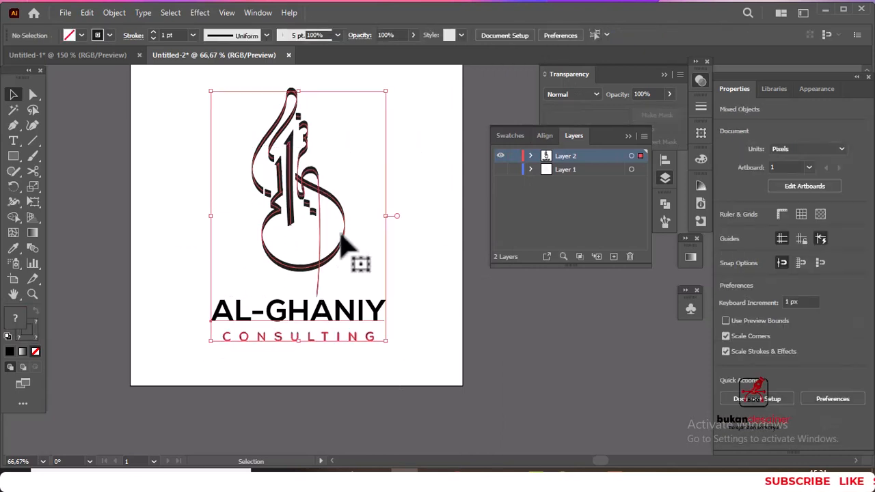
alt+scroll(349, 163, up, 1)
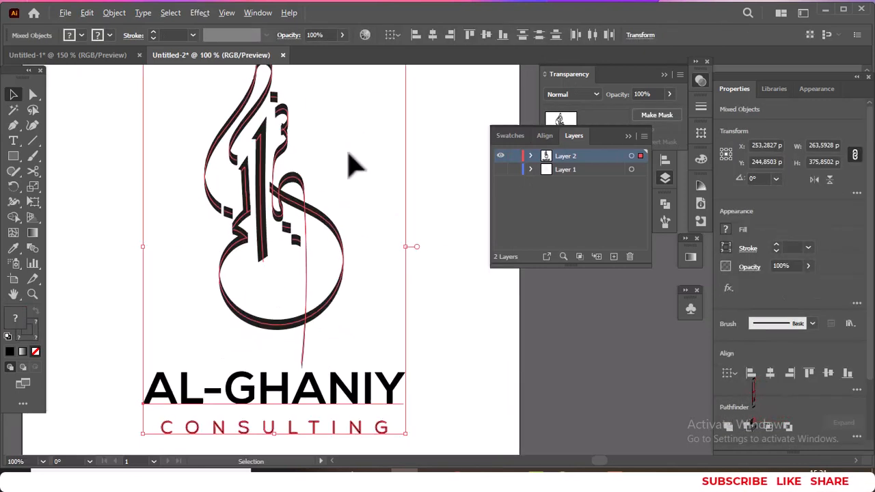
alt+scroll(351, 166, down, 1)
scroll(352, 167, up, 1)
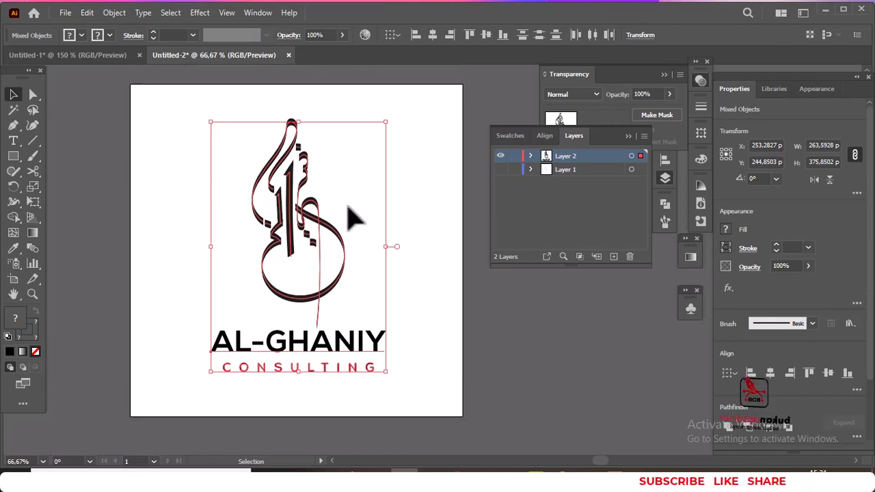
click(419, 311)
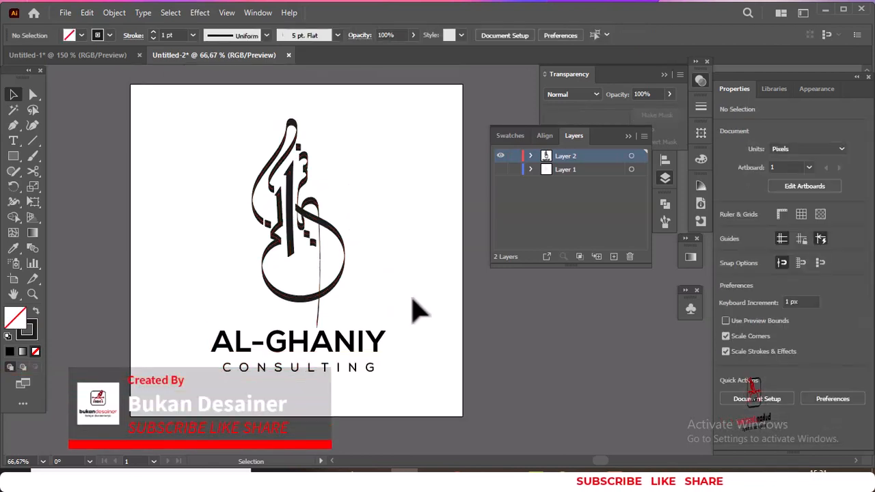
drag(214, 136, 402, 373)
drag(344, 244, 336, 241)
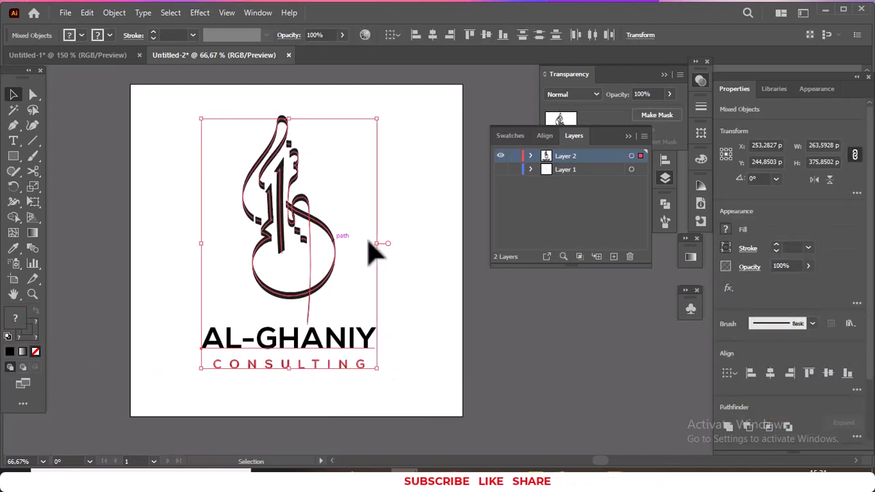
click(419, 248)
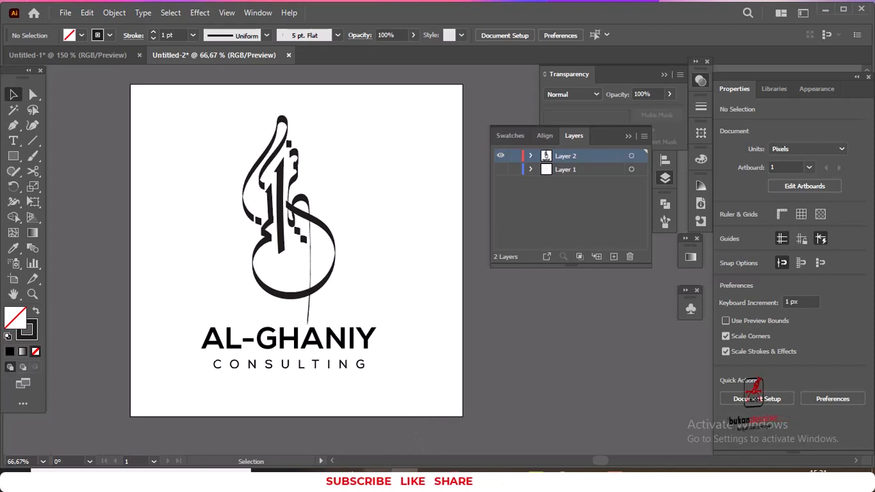
Switch to Adobe Photoshop 2021.
mouse_move(378, 481)
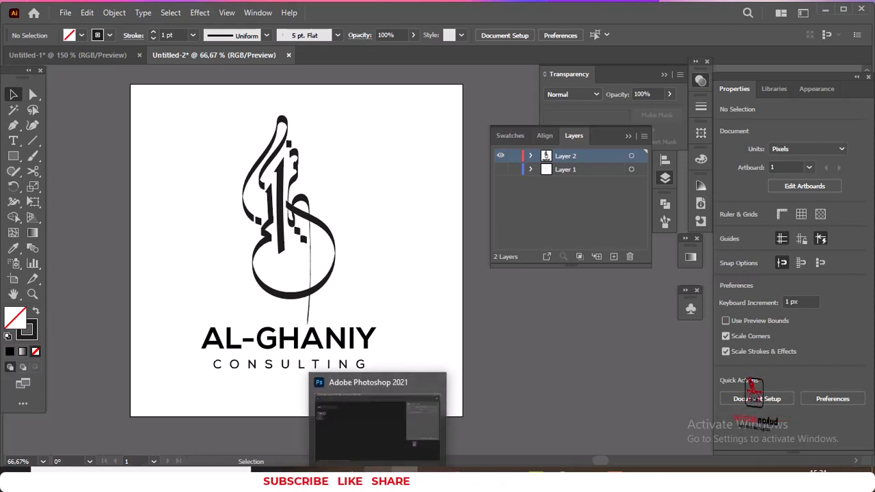